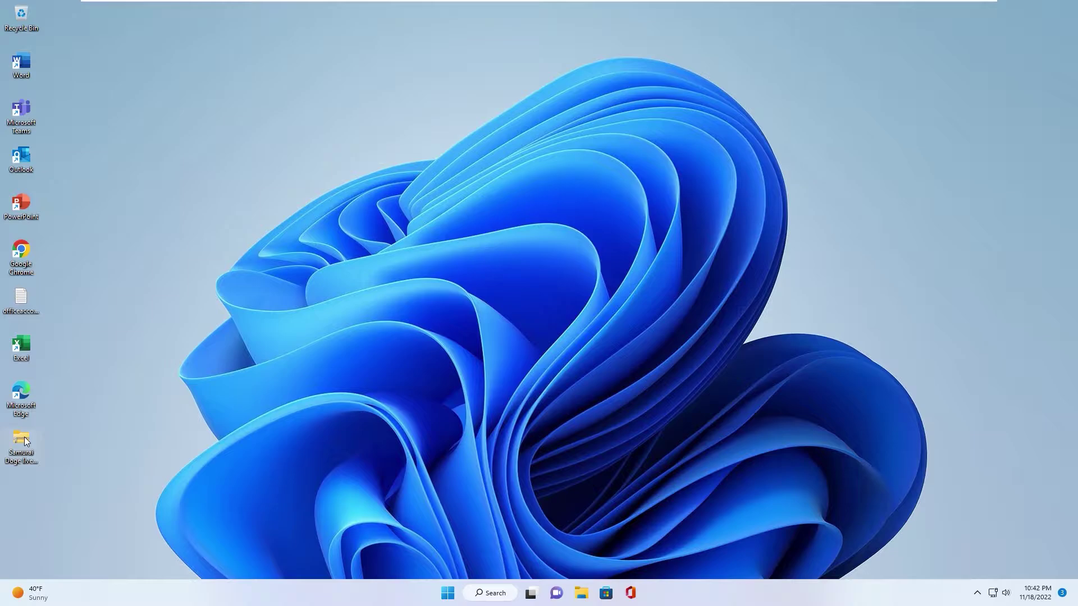
Step: Extract the Samurai Doge zip on the desktop into a Samurai Doge lively wallpaper folder
{"action": "left_click_drag", "start_coordinate": [24, 440], "coordinate": [187, 393]}
{"action": "right_click", "coordinate": [187, 393]}
{"action": "left_click", "coordinate": [265, 447]}
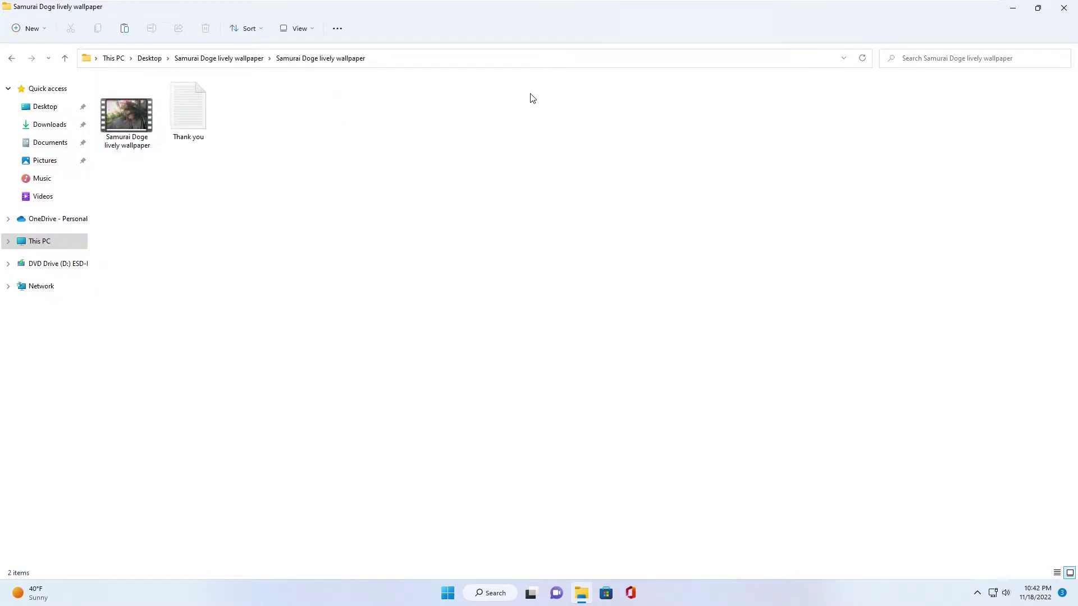
Step: Close the extracted folder window and go to the Lively Wallpaper page in Microsoft Store
{"action": "key", "text": "alt+F4"}
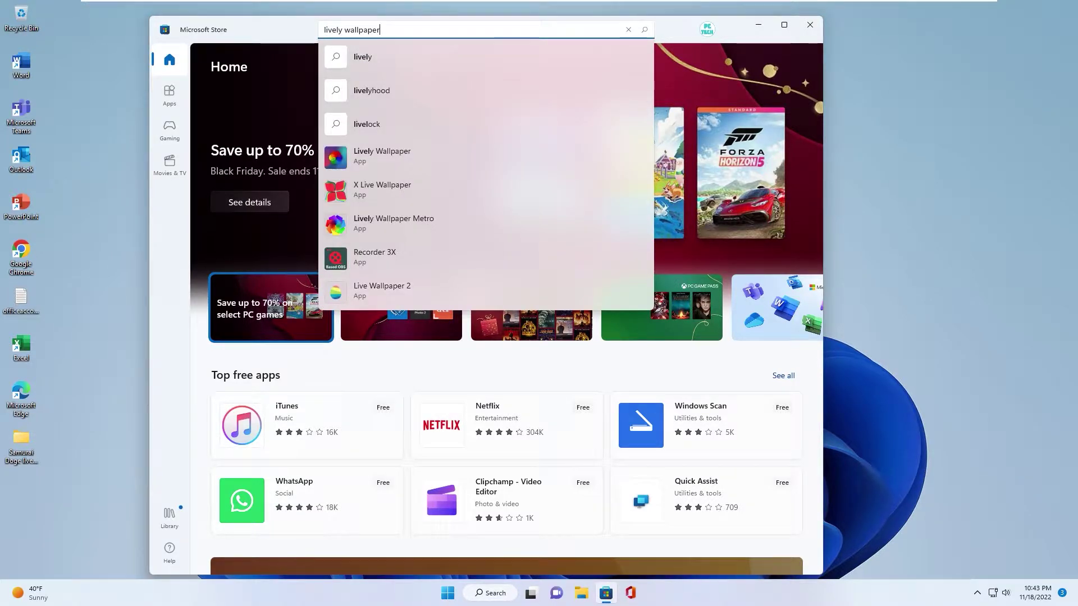
{"action": "left_click", "coordinate": [366, 118]}
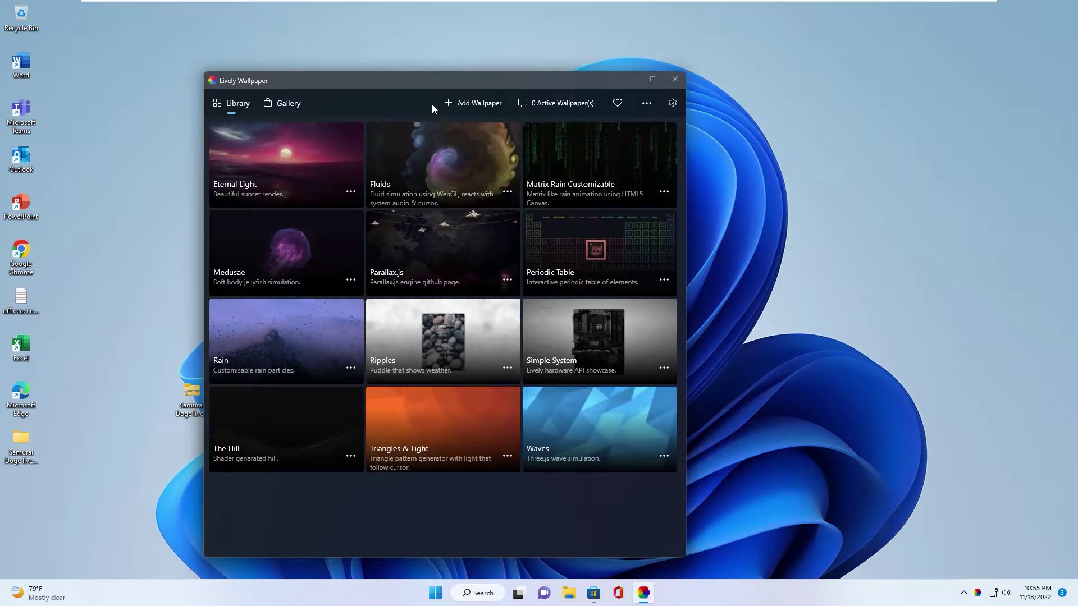
Step: Add the Samurai Doge video from the desktop folder as a new Lively wallpaper
{"action": "left_click", "coordinate": [471, 103]}
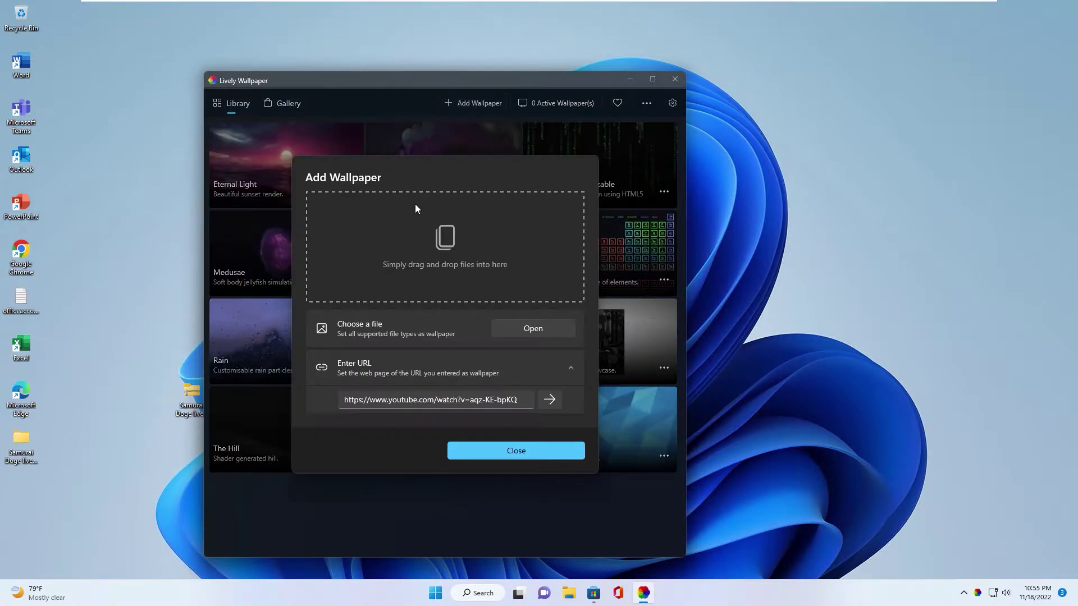
{"action": "left_click", "coordinate": [528, 329]}
{"action": "left_click", "coordinate": [250, 168]}
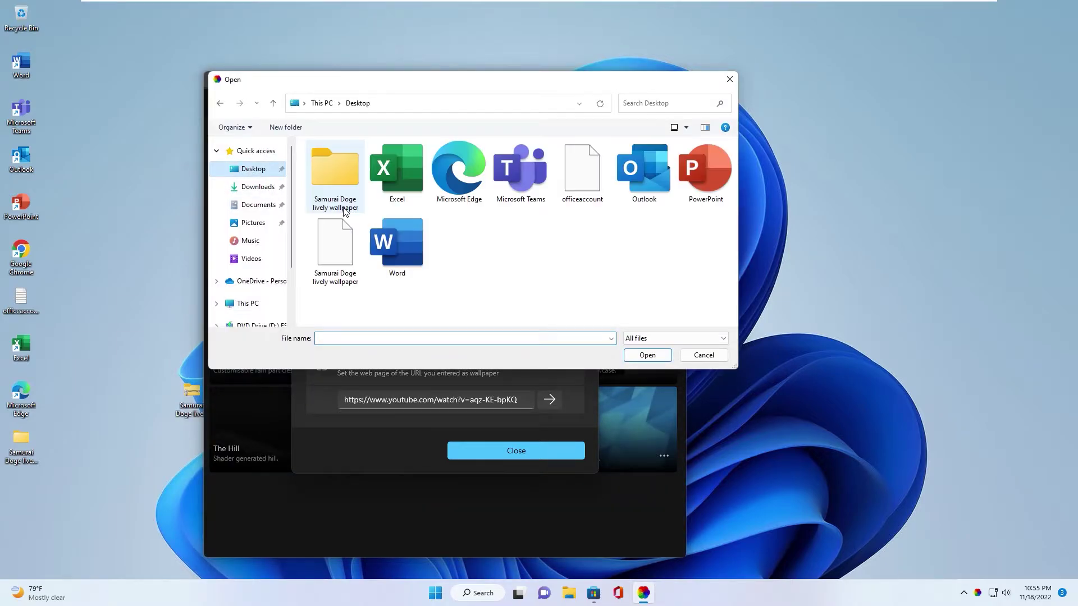
{"action": "mouse_move", "coordinate": [334, 173]}
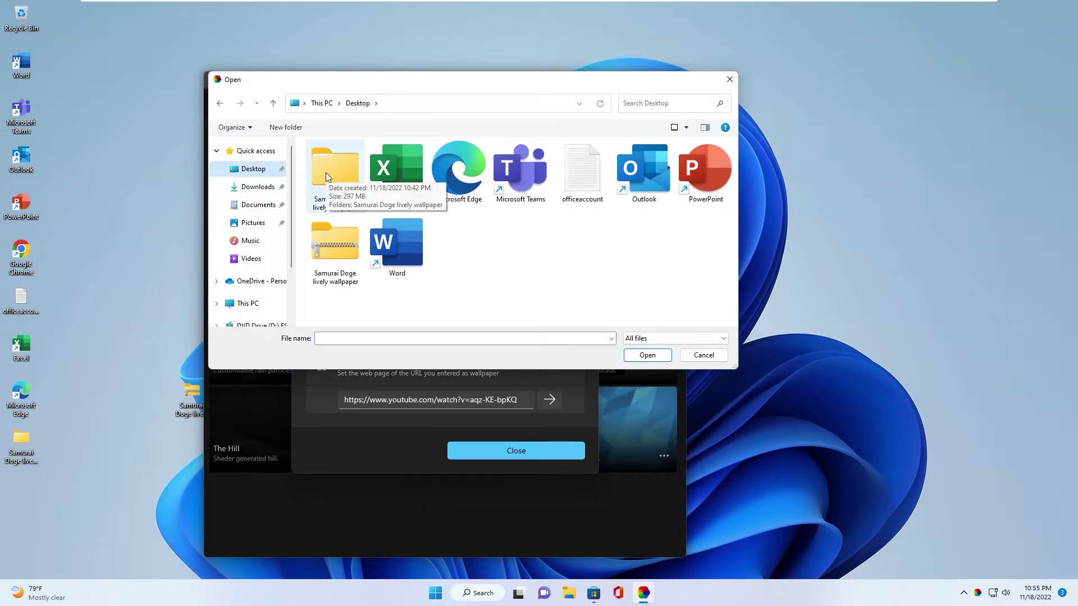
{"action": "double_click", "coordinate": [325, 173]}
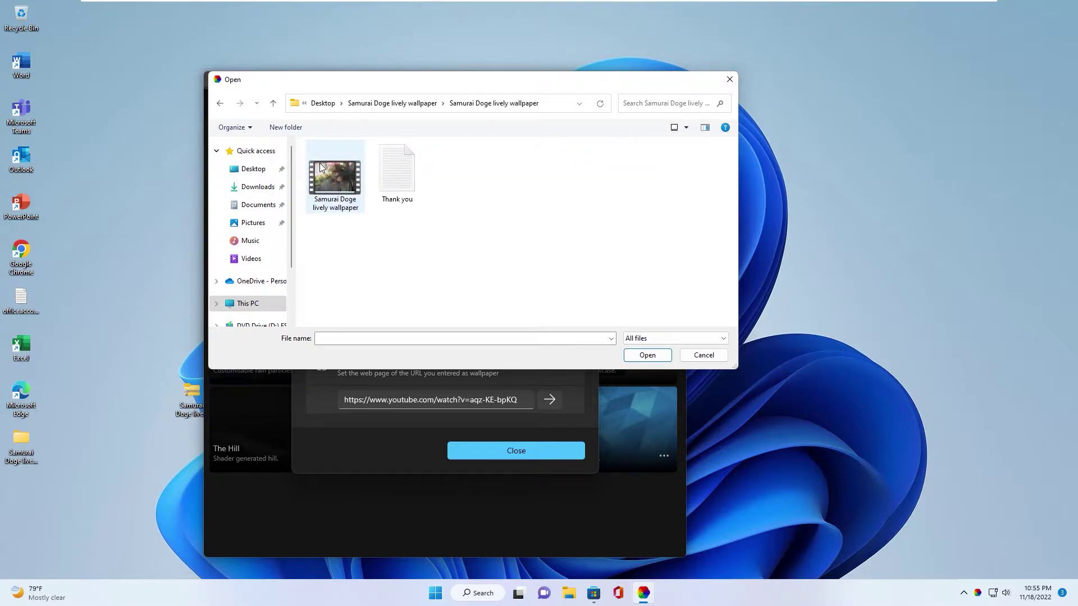
{"action": "double_click", "coordinate": [332, 188]}
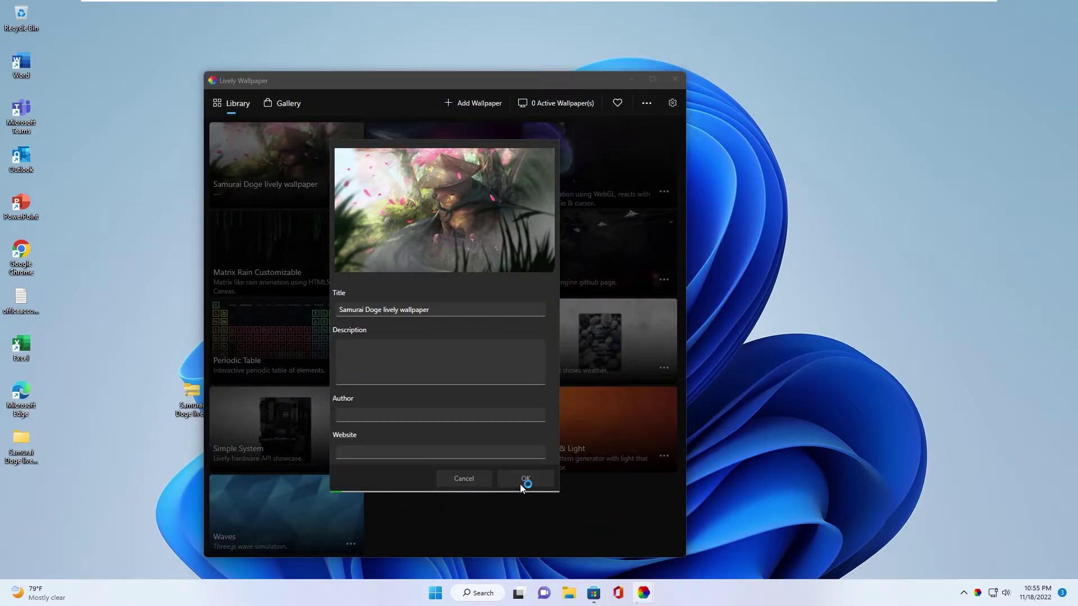
{"action": "left_click", "coordinate": [517, 478]}
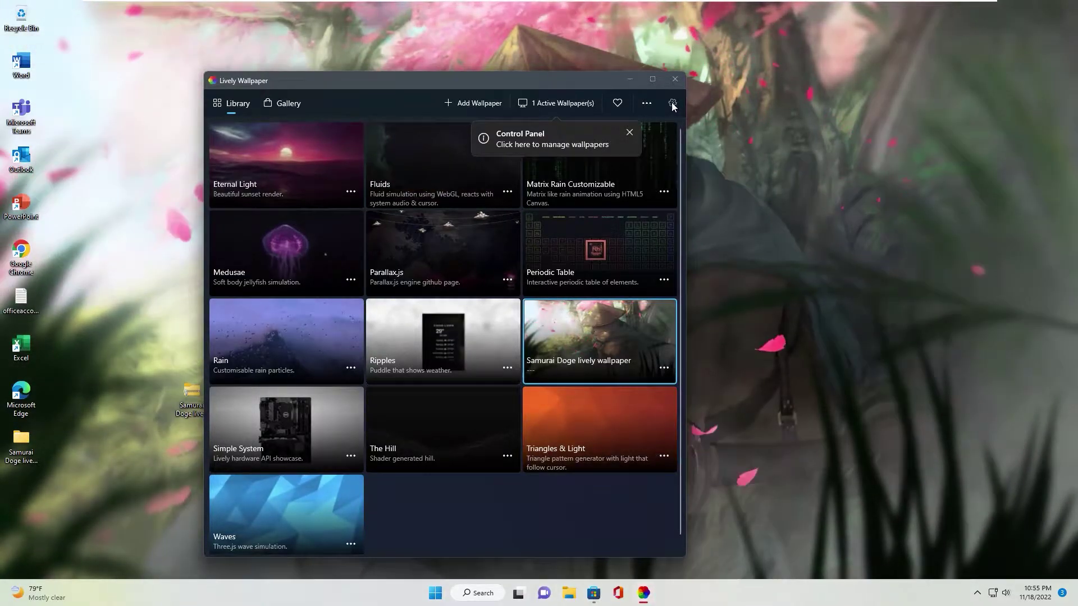
Step: Set Lively's wallpaper volume to 0 and close the app to the system tray
{"action": "left_click", "coordinate": [672, 104]}
{"action": "left_click_drag", "start_coordinate": [622, 430], "coordinate": [496, 429]}
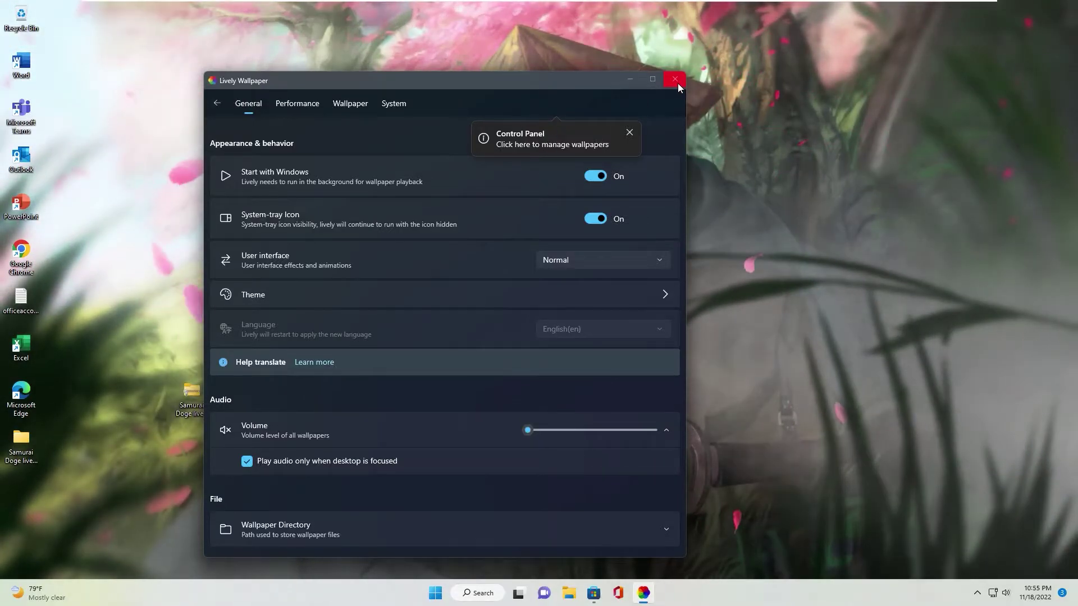
{"action": "left_click", "coordinate": [675, 79]}
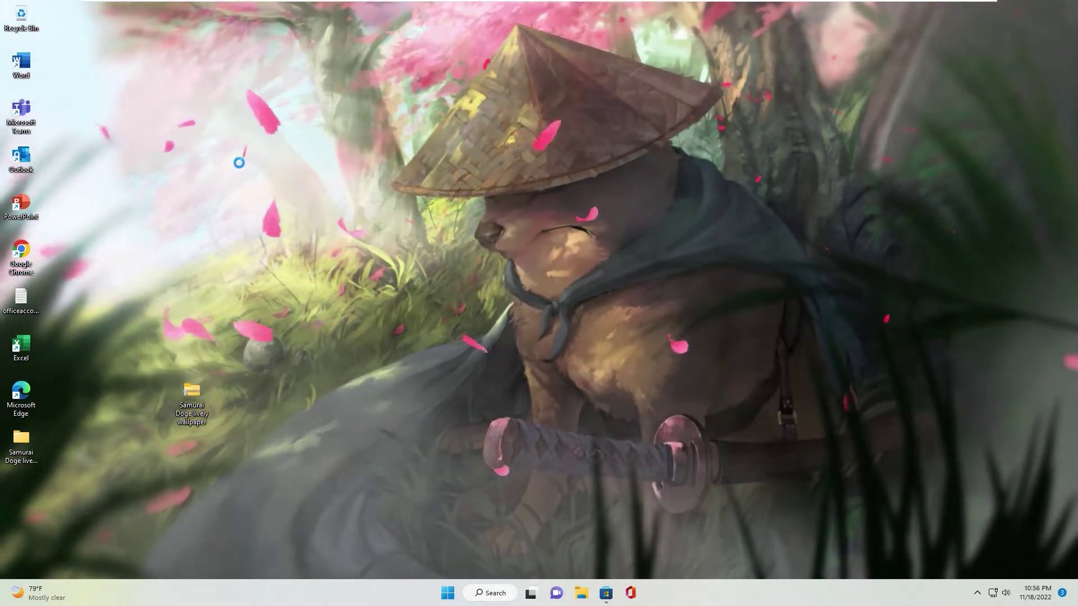
Step: Turn off Show desktop icons in the desktop's View menu
{"action": "right_click", "coordinate": [242, 164]}
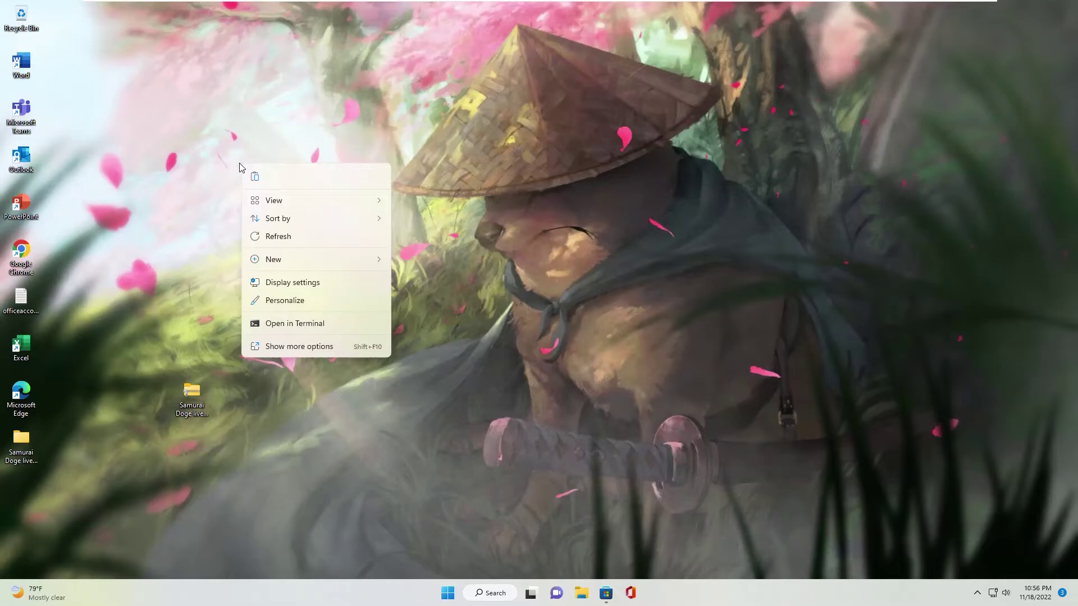
{"action": "mouse_move", "coordinate": [274, 200]}
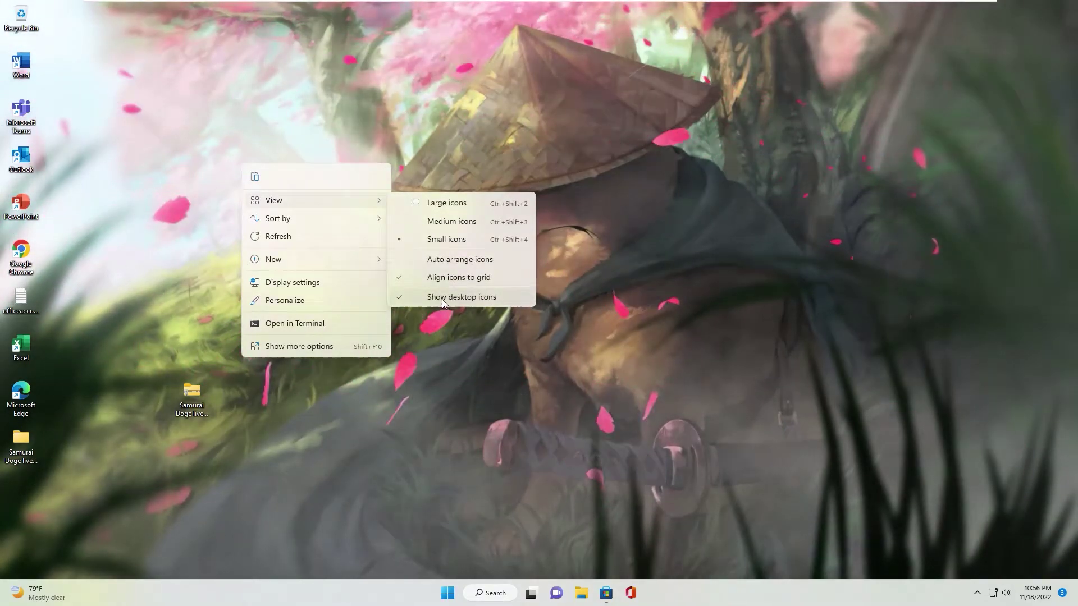
{"action": "left_click", "coordinate": [442, 298]}
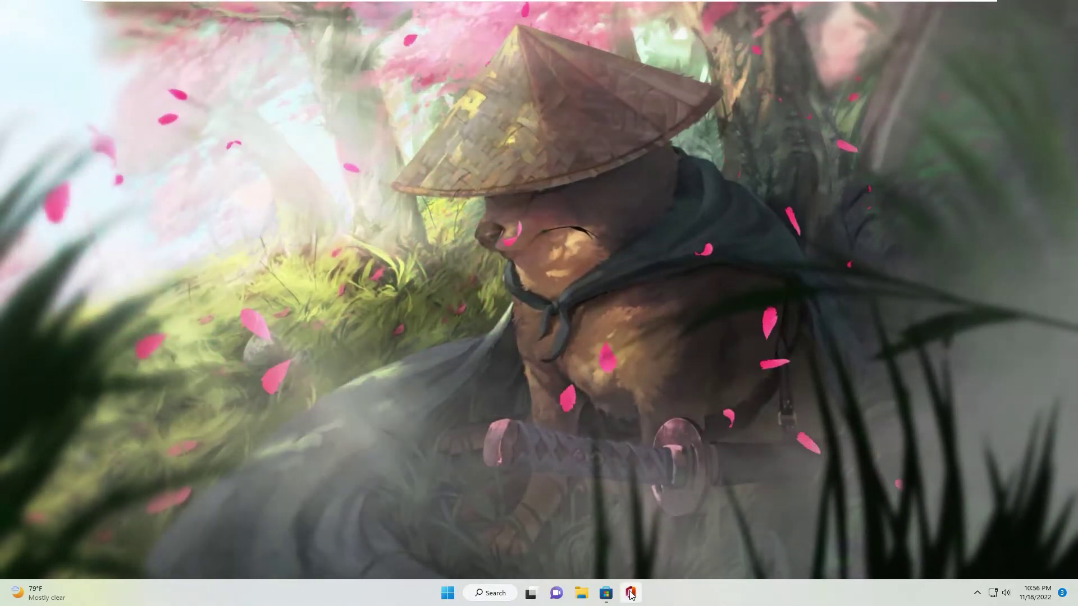
Step: Unpin Office, Microsoft Store and File Explorer from the taskbar
{"action": "right_click", "coordinate": [630, 593]}
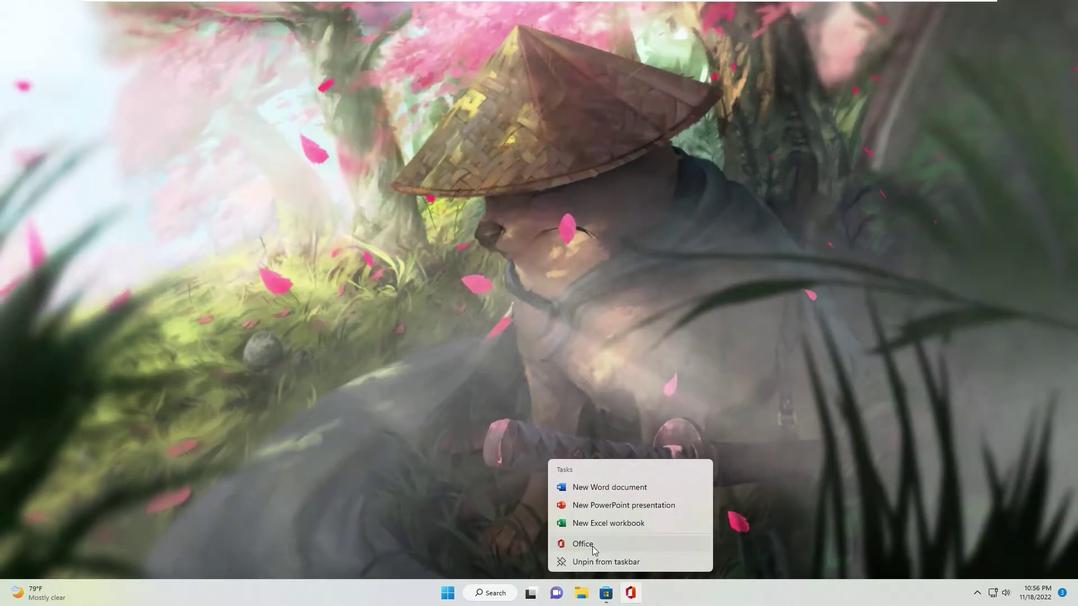
{"action": "left_click", "coordinate": [590, 563]}
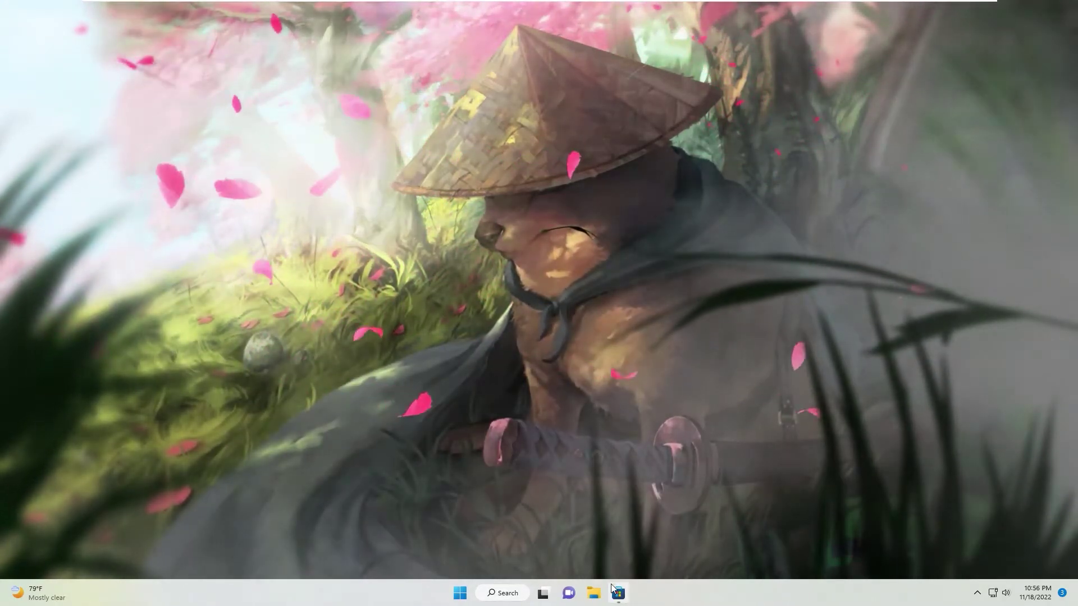
{"action": "right_click", "coordinate": [618, 593]}
{"action": "left_click", "coordinate": [590, 562]}
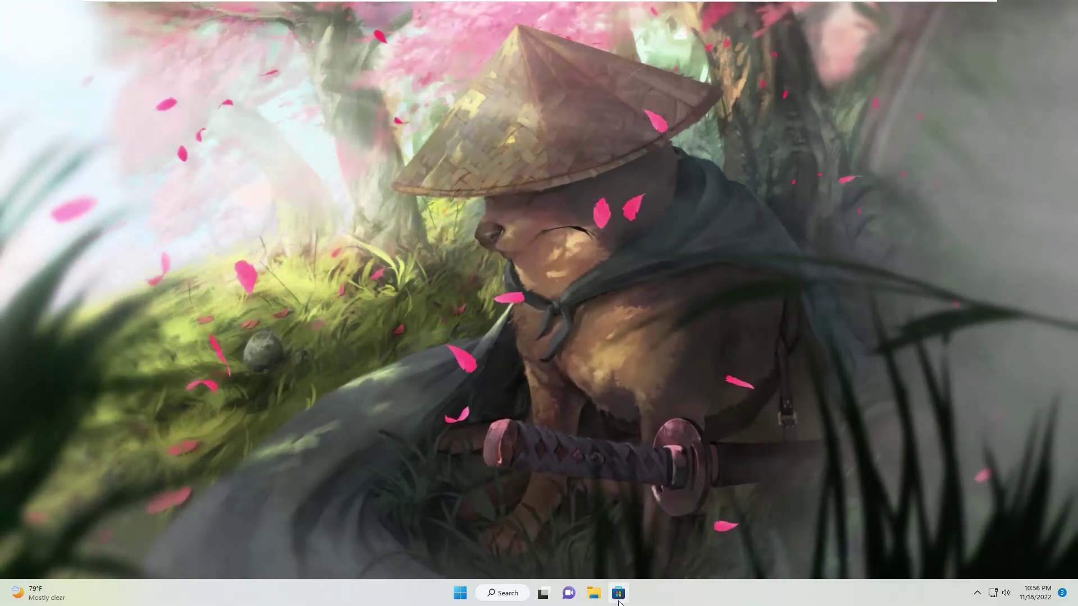
{"action": "right_click", "coordinate": [618, 592]}
{"action": "left_click", "coordinate": [592, 567]}
{"action": "right_click", "coordinate": [604, 596]}
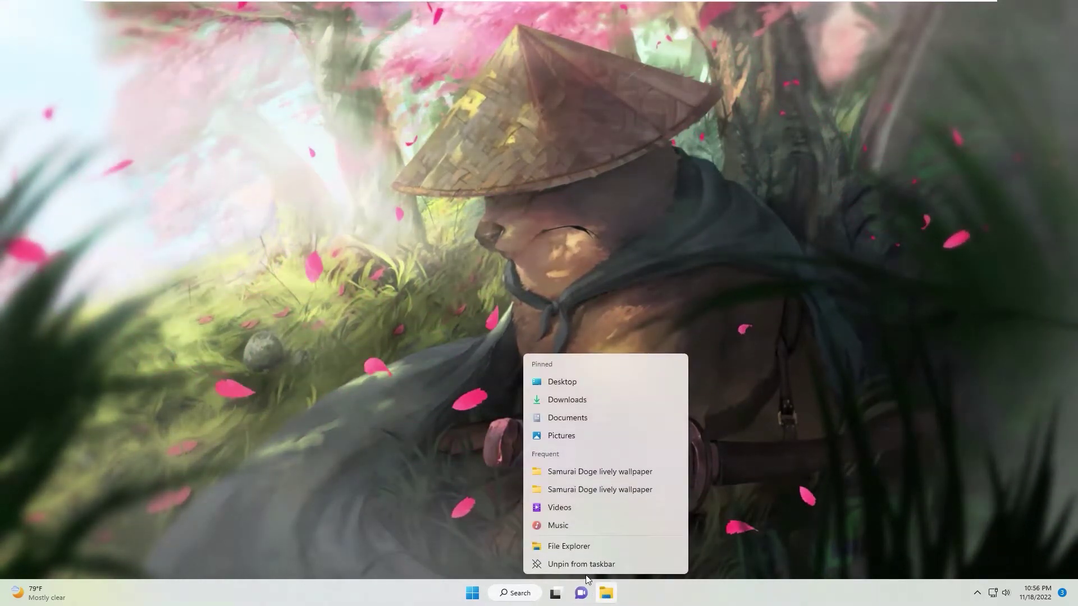
{"action": "left_click", "coordinate": [589, 562]}
Step: Go to Settings > Personalization > Taskbar
{"action": "left_click", "coordinate": [485, 595]}
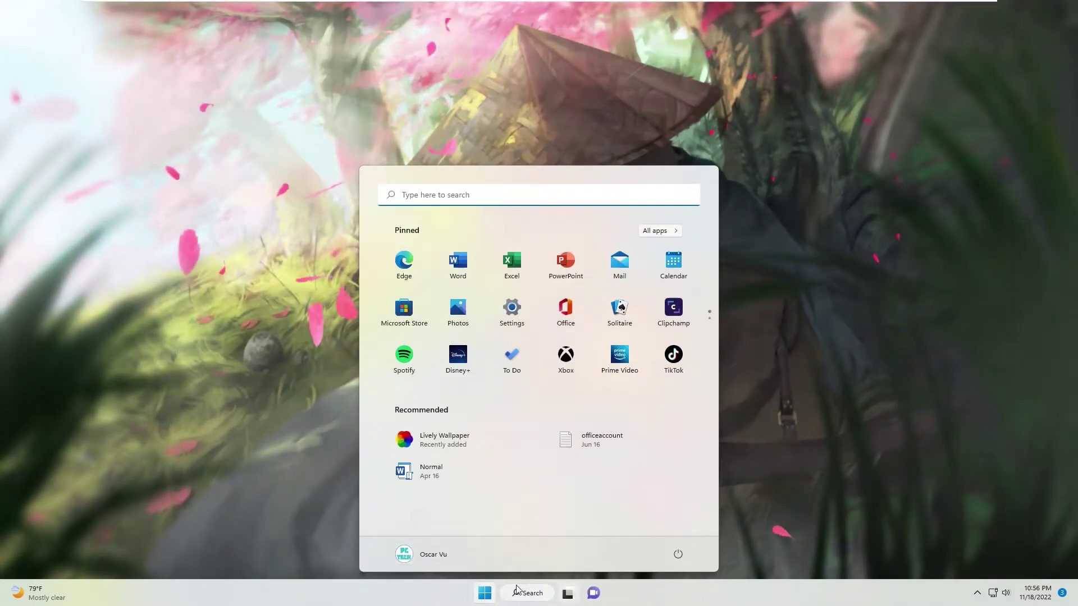
{"action": "left_click", "coordinate": [511, 407]}
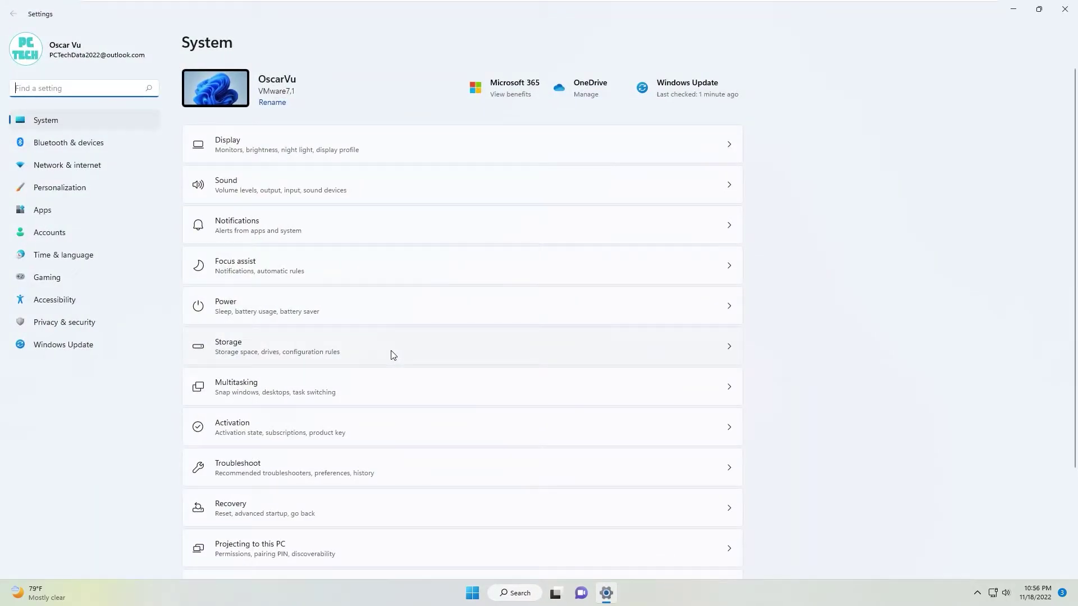
{"action": "left_click", "coordinate": [54, 188]}
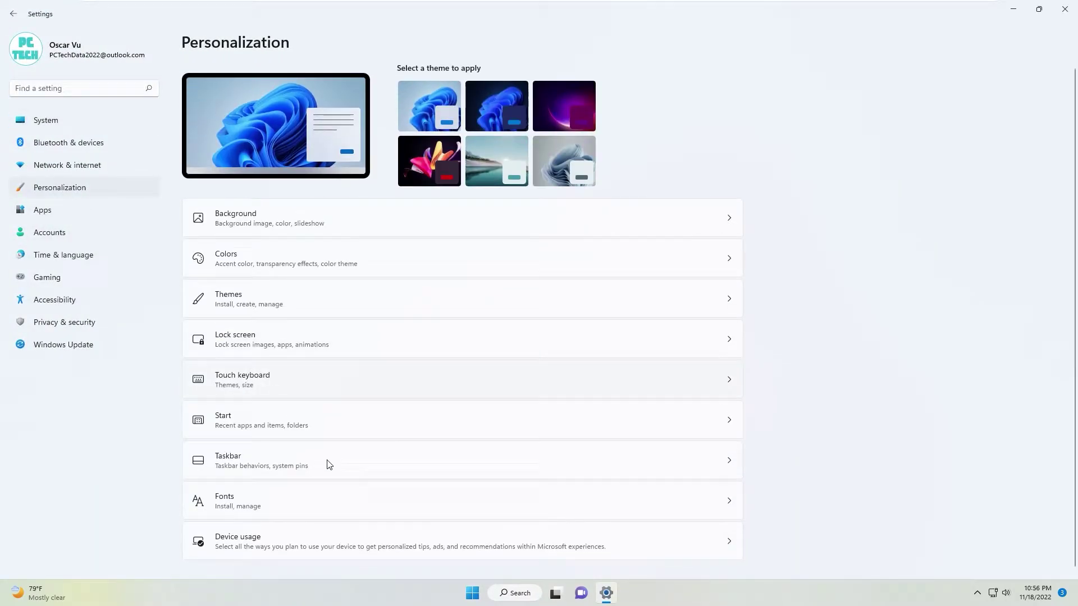
{"action": "left_click", "coordinate": [250, 457]}
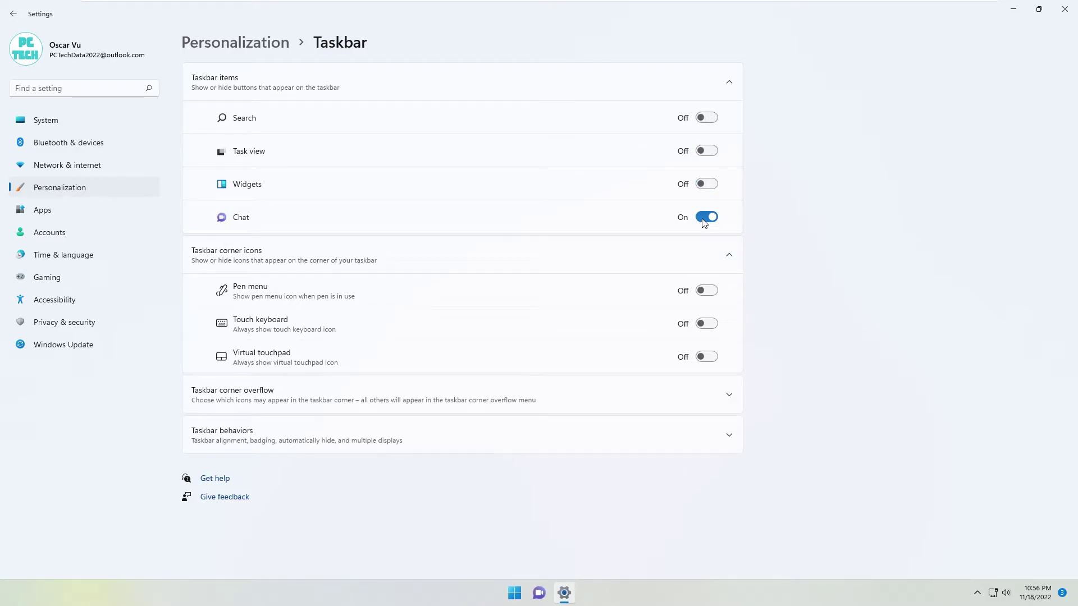
Step: Launch Microsoft Store from Start and search for 'translucenttb'
{"action": "left_click", "coordinate": [1064, 9]}
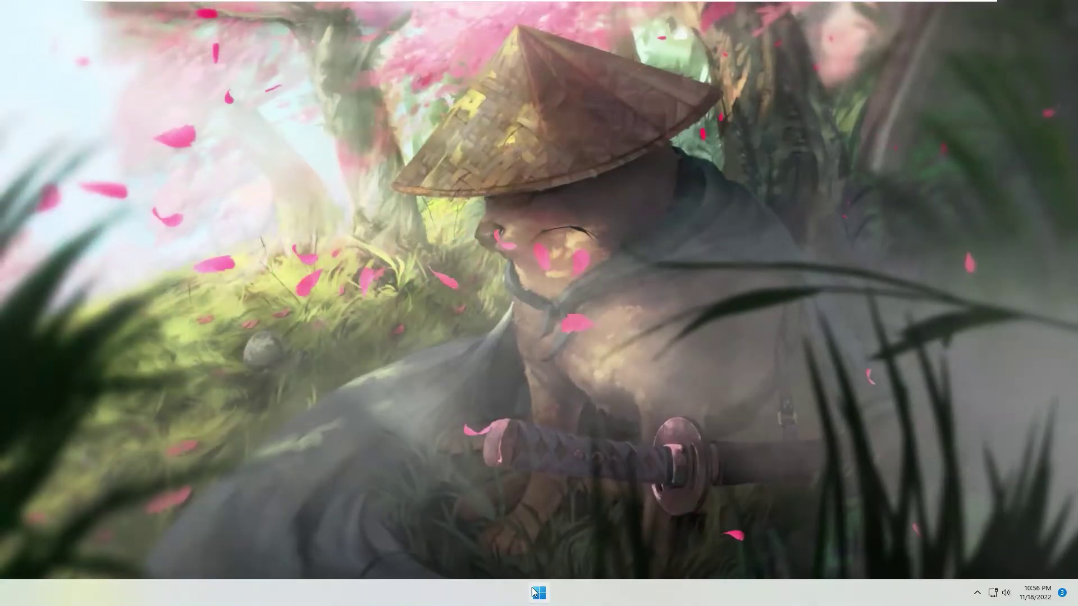
{"action": "left_click", "coordinate": [539, 593]}
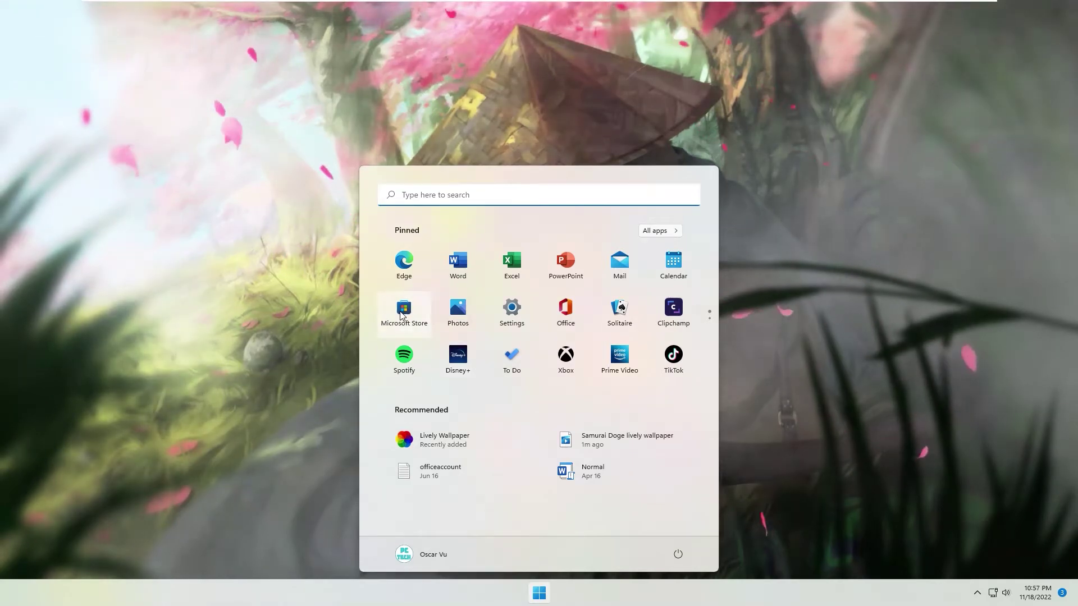
{"action": "left_click", "coordinate": [411, 324]}
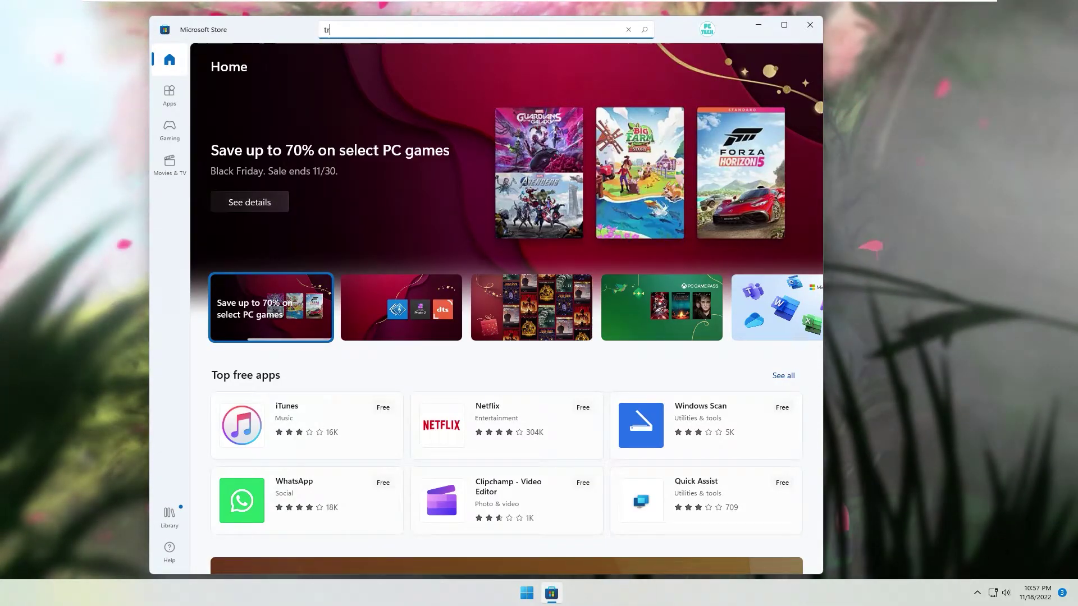
{"action": "type", "text": "translucenttb"}
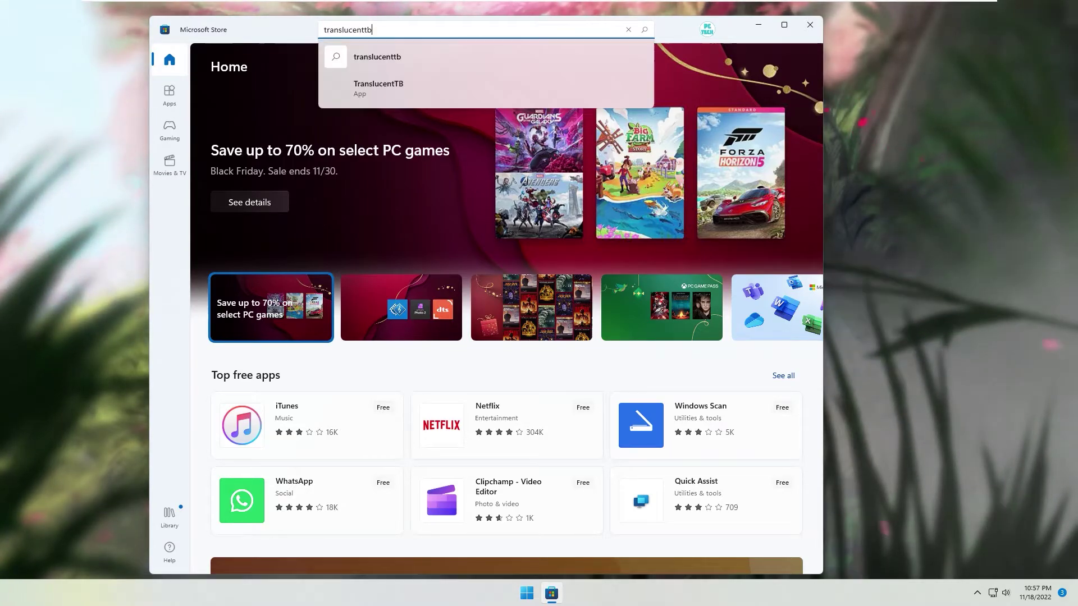
Step: Install TranslucentTB, launch it, and accept its welcome screen
{"action": "left_click", "coordinate": [382, 85]}
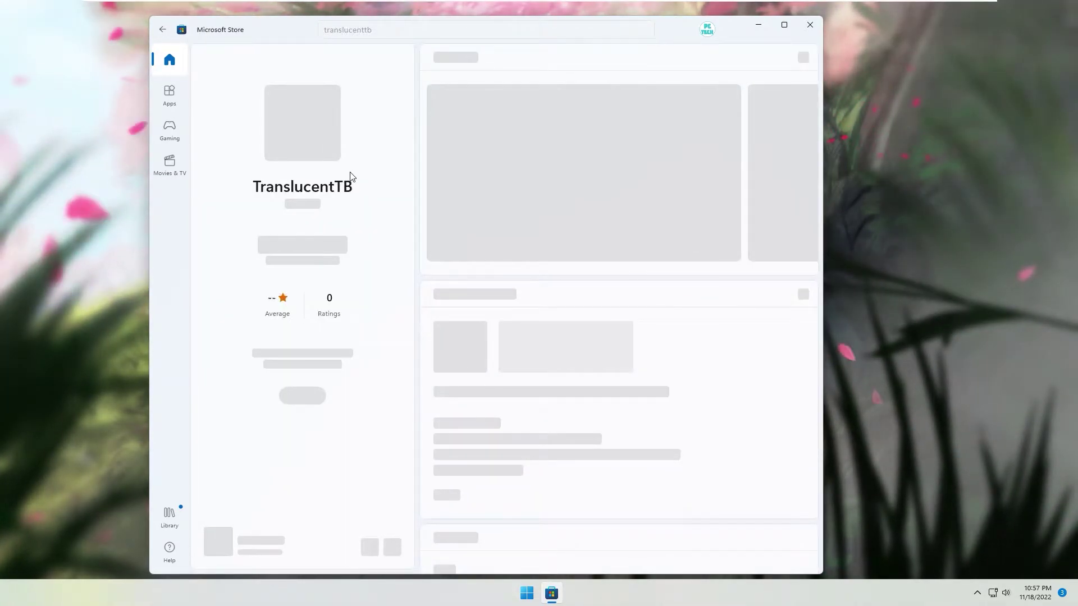
{"action": "left_click", "coordinate": [298, 243]}
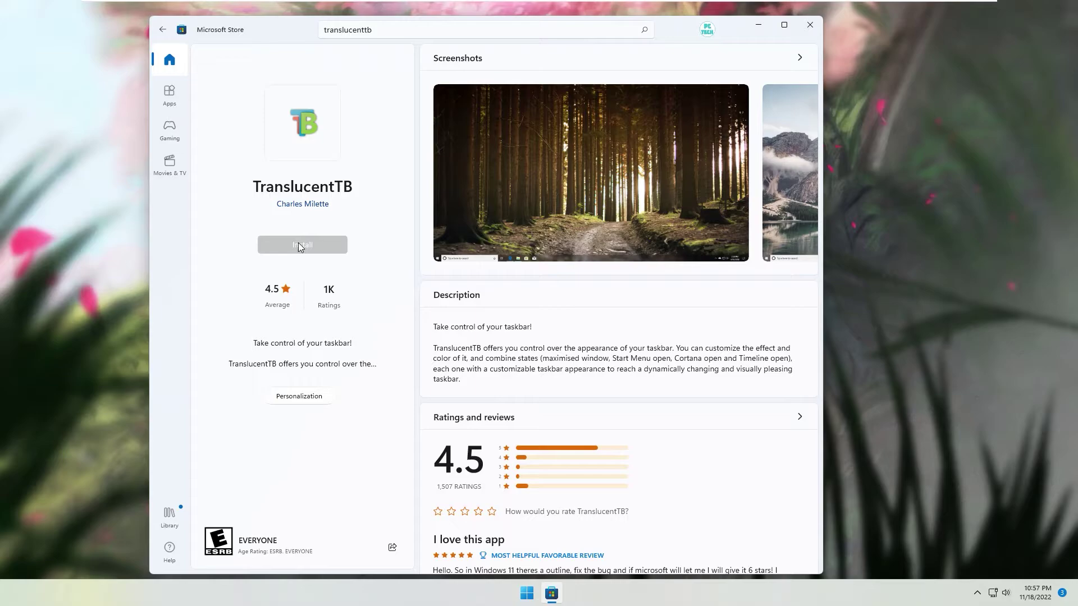
{"action": "left_click", "coordinate": [269, 245]}
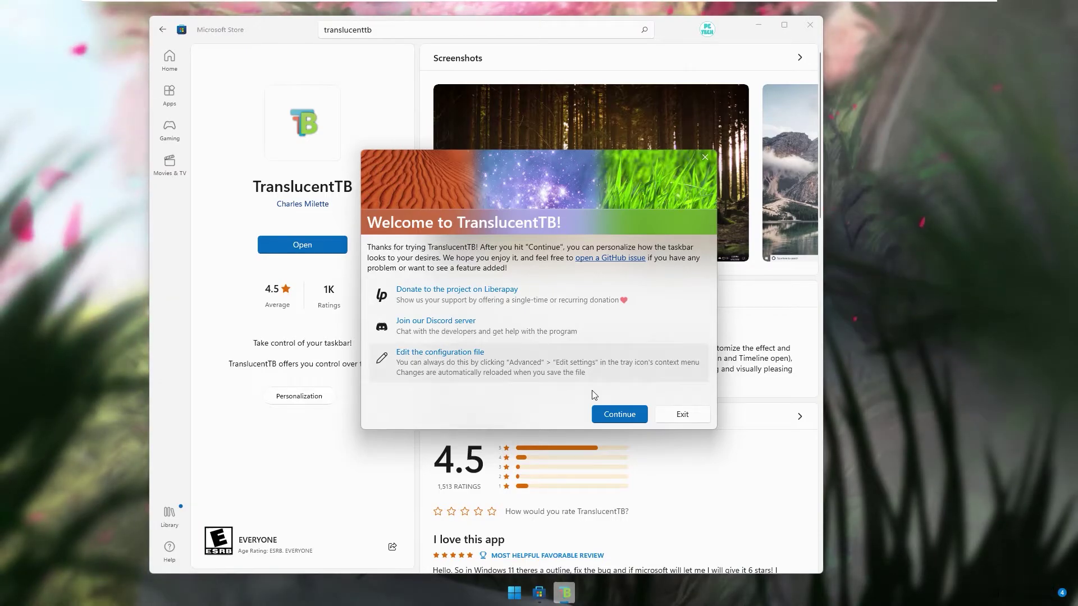
{"action": "left_click", "coordinate": [619, 415]}
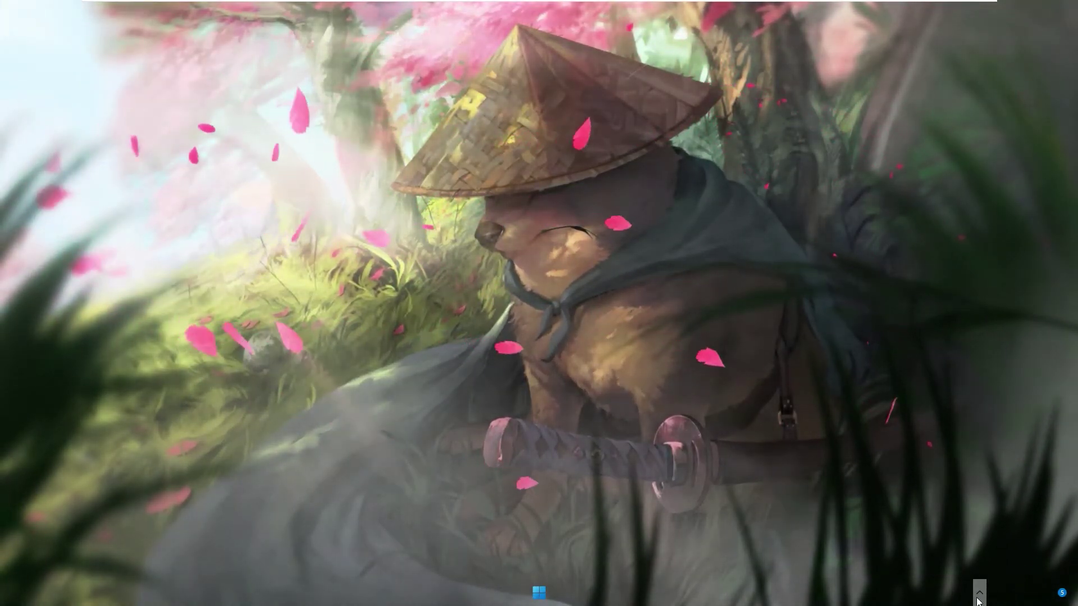
Step: Bring up TranslucentTB's menu from its icon in the hidden tray icons
{"action": "left_click", "coordinate": [979, 594]}
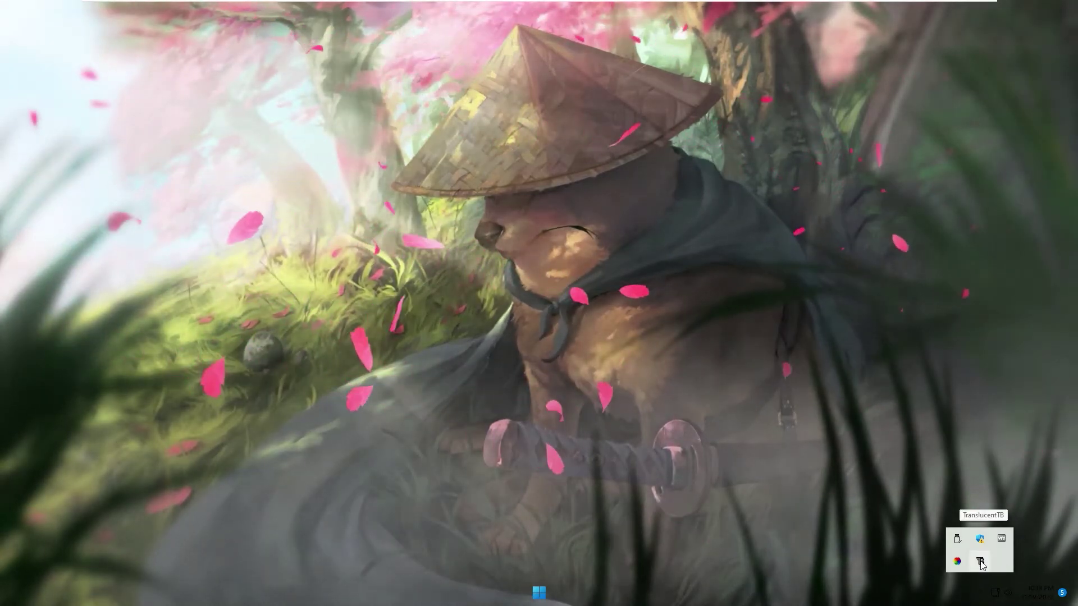
{"action": "right_click", "coordinate": [980, 561]}
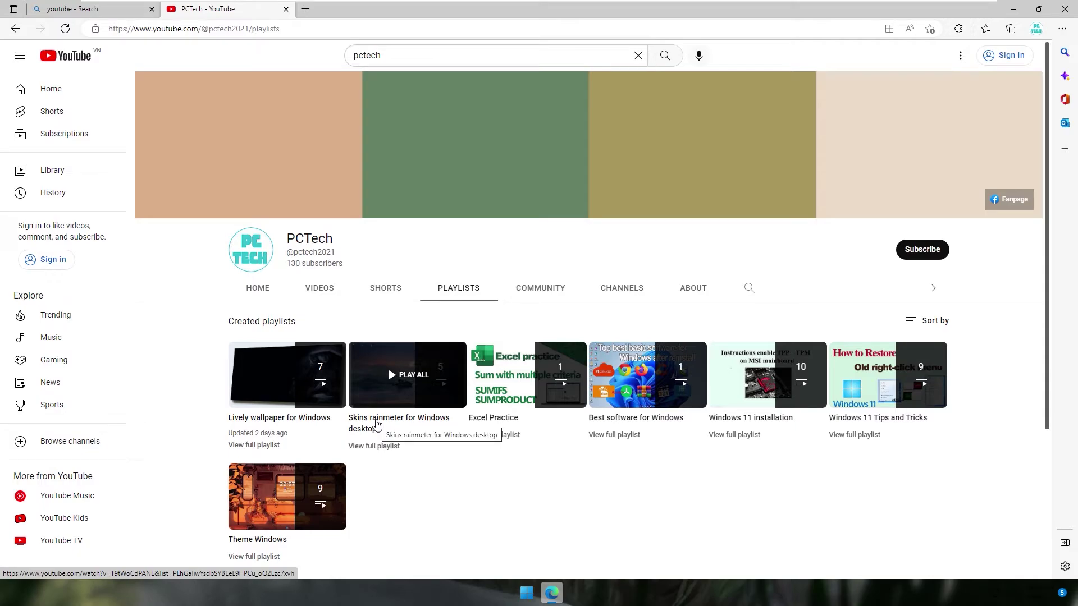
Step: Play a video from PCTech's Rainmeter skins playlist on YouTube
{"action": "left_click", "coordinate": [377, 424]}
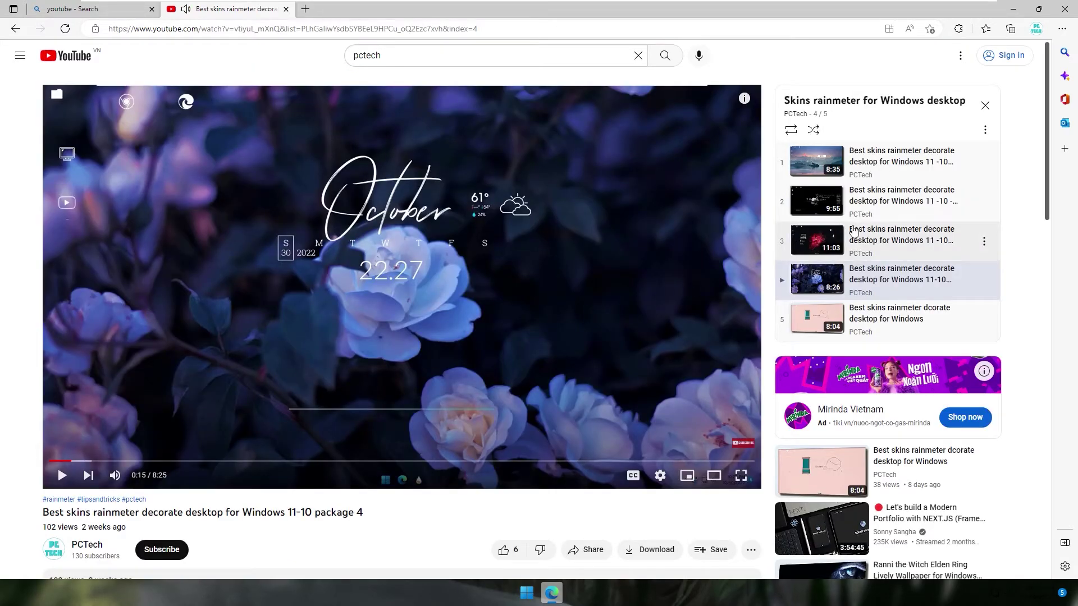